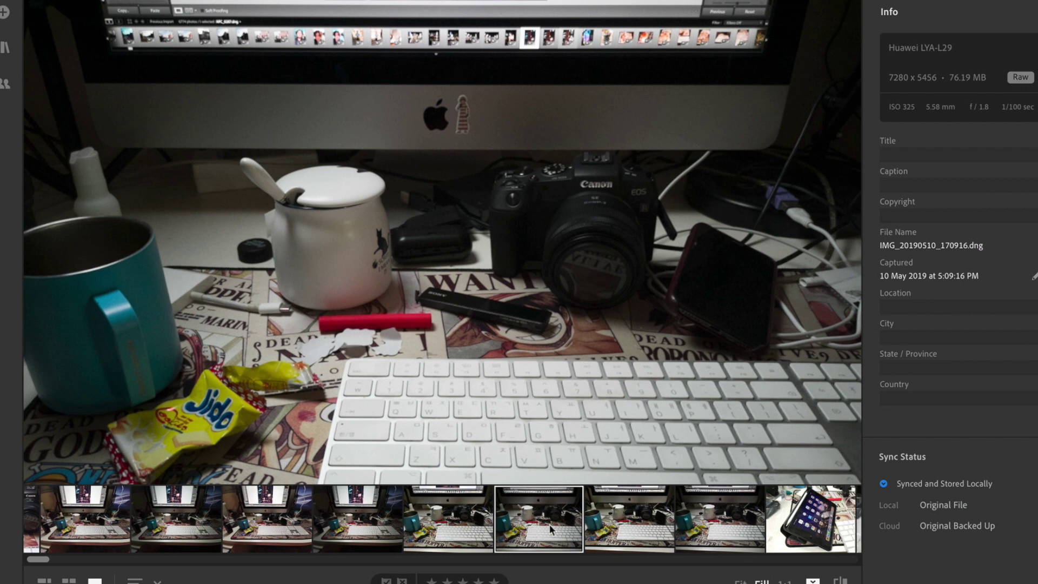
Paste the copied edit settings onto two unedited photos of the desk with the keyboard and teal mug.
click(598, 524)
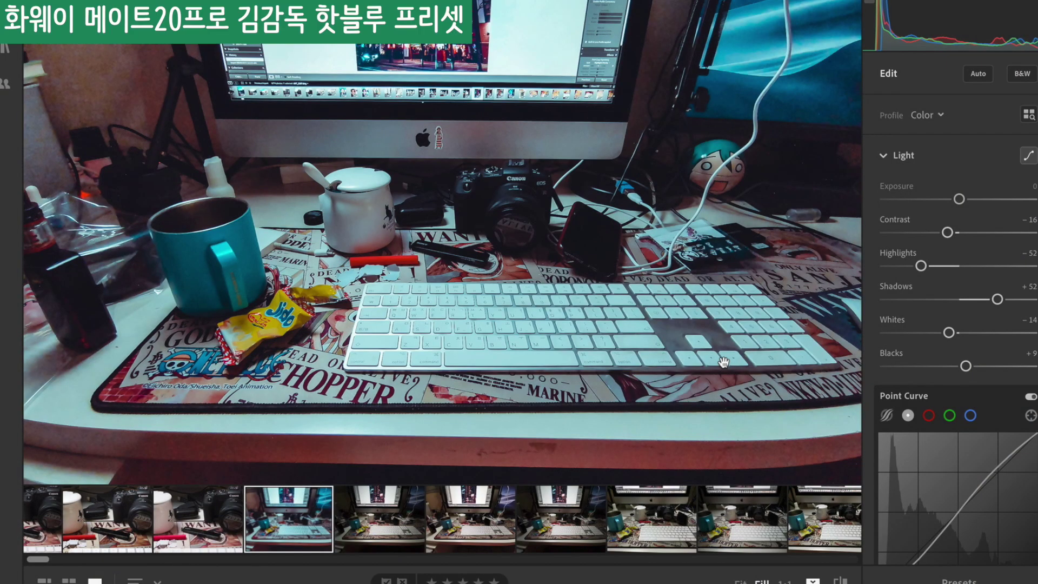
click(403, 538)
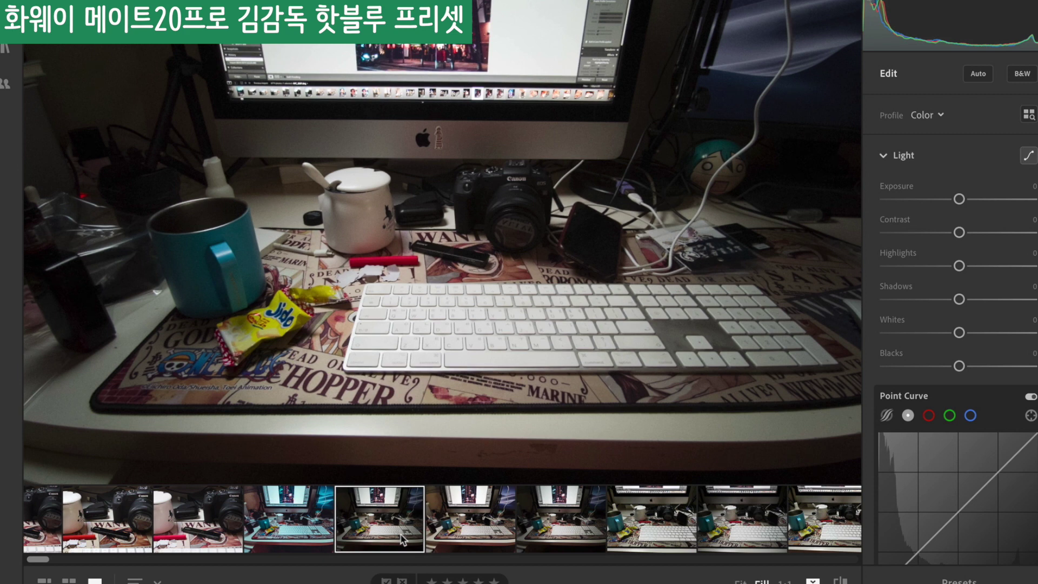
key(ctrl+v)
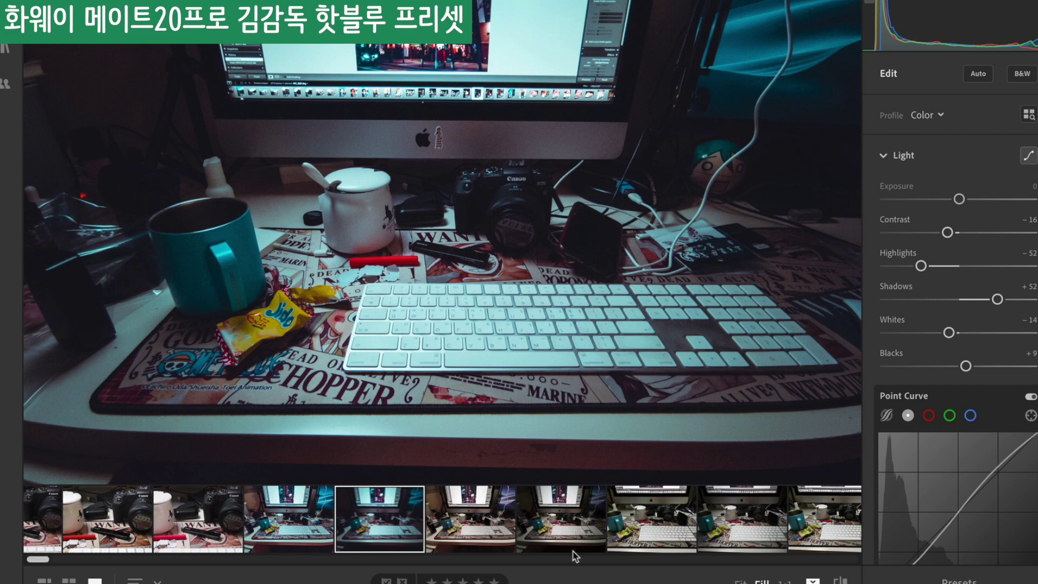
click(569, 534)
key(ctrl+v)
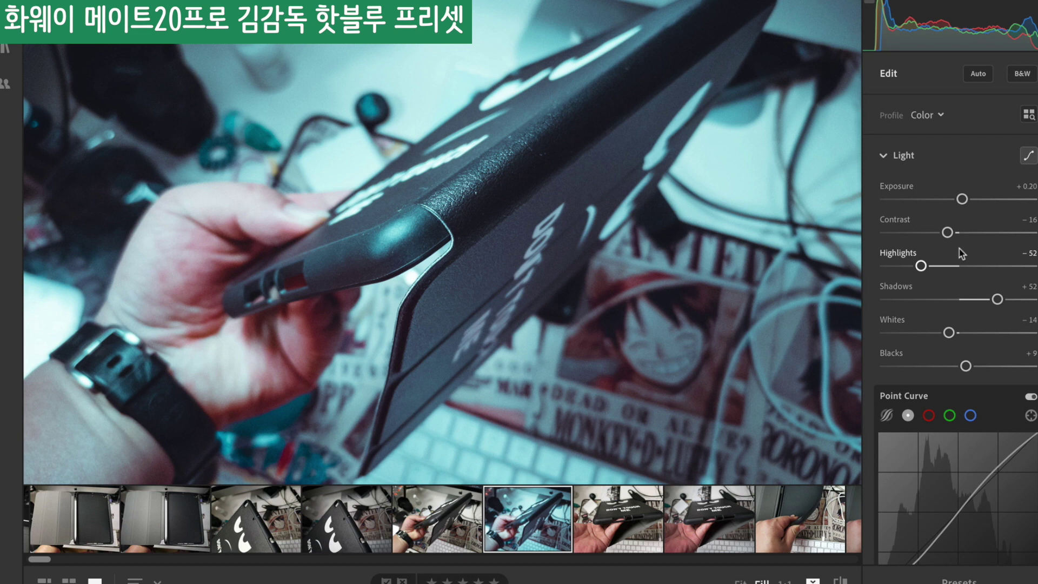
Set the white balance of the hand-held tablet case photo to Temp 6673 and Tint +56.
scroll(954, 303, down, 6)
drag(953, 372, 954, 372)
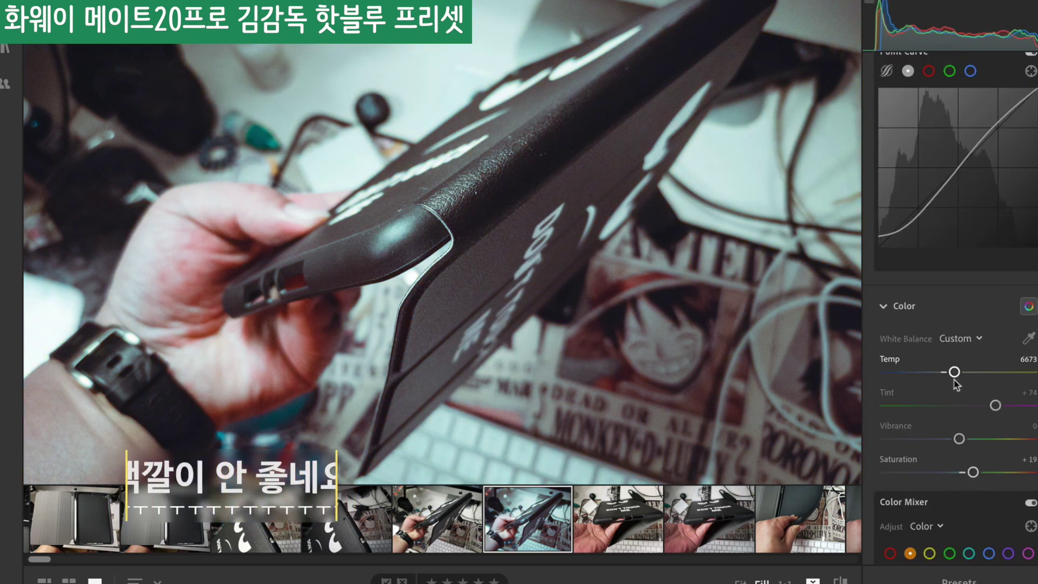
mouse_move(996, 406)
mouse_down()
mouse_move(973, 406)
mouse_move(989, 406)
mouse_up()
Paste the copied edit settings onto the red cola cans photo IMG_20190426_202142.dng.
scroll(796, 520, down, 10)
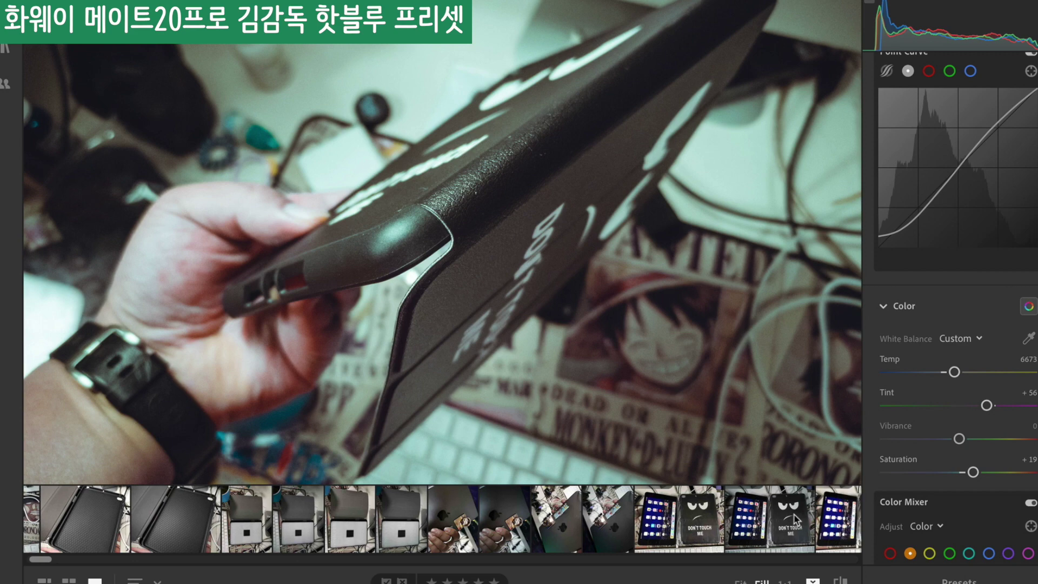
scroll(795, 520, down, 3)
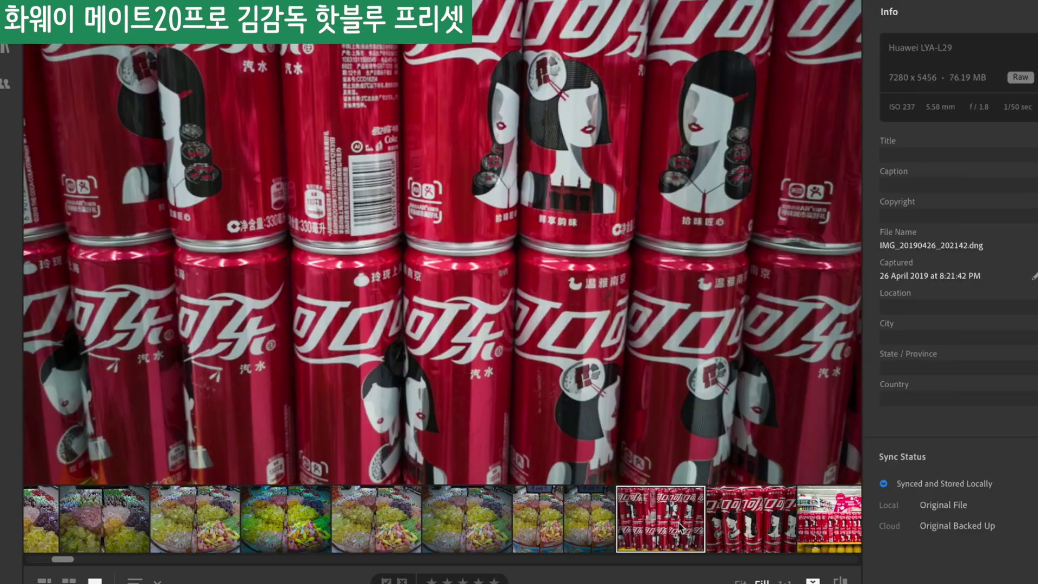
key(ctrl+v)
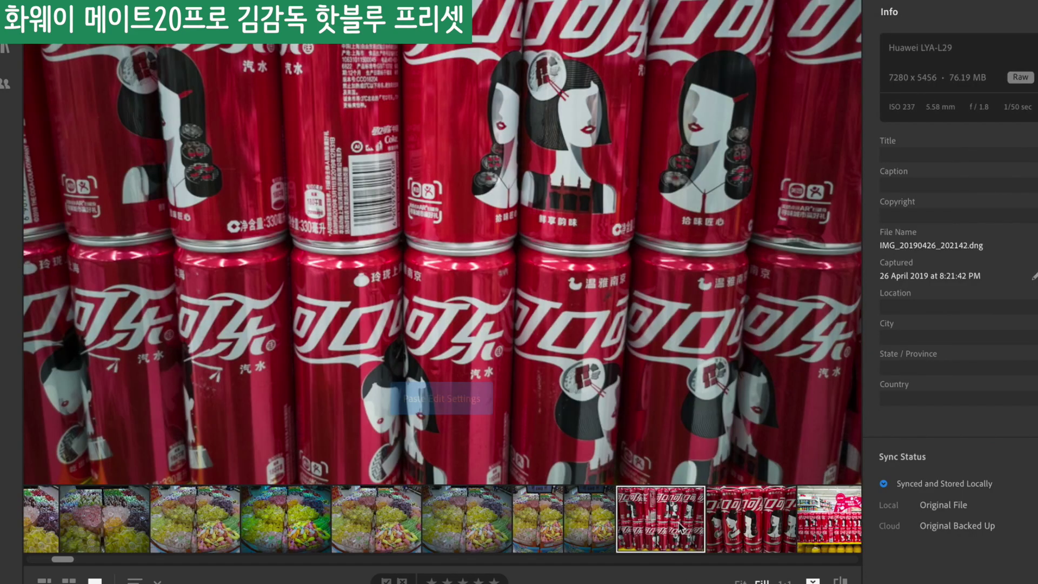
click(675, 319)
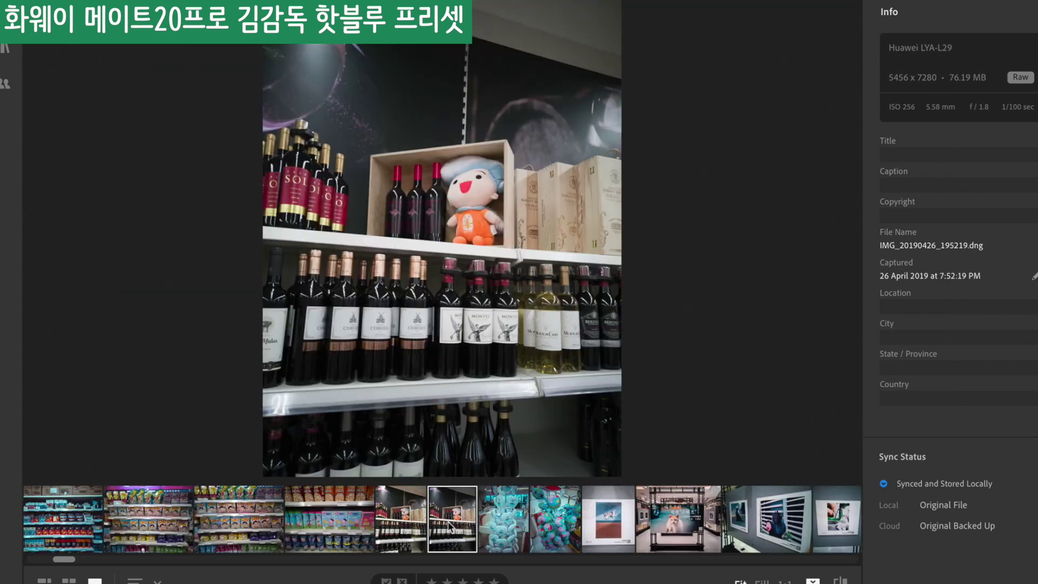
Paste the copied edit settings onto the wine shelf photo IMG_20190426_195219.dng and inspect its details up close.
key(ctrl+v)
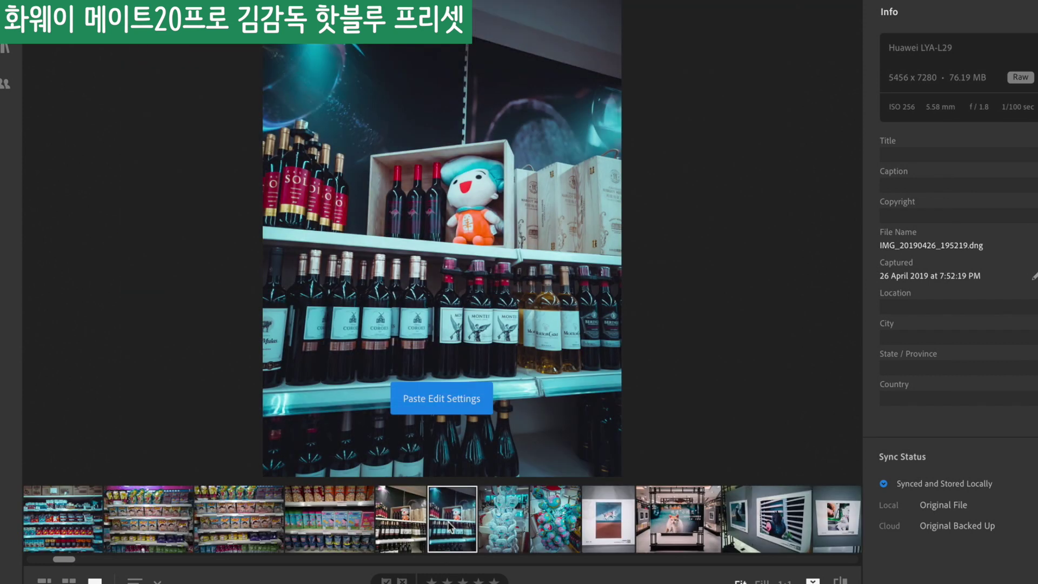
click(468, 236)
click(538, 203)
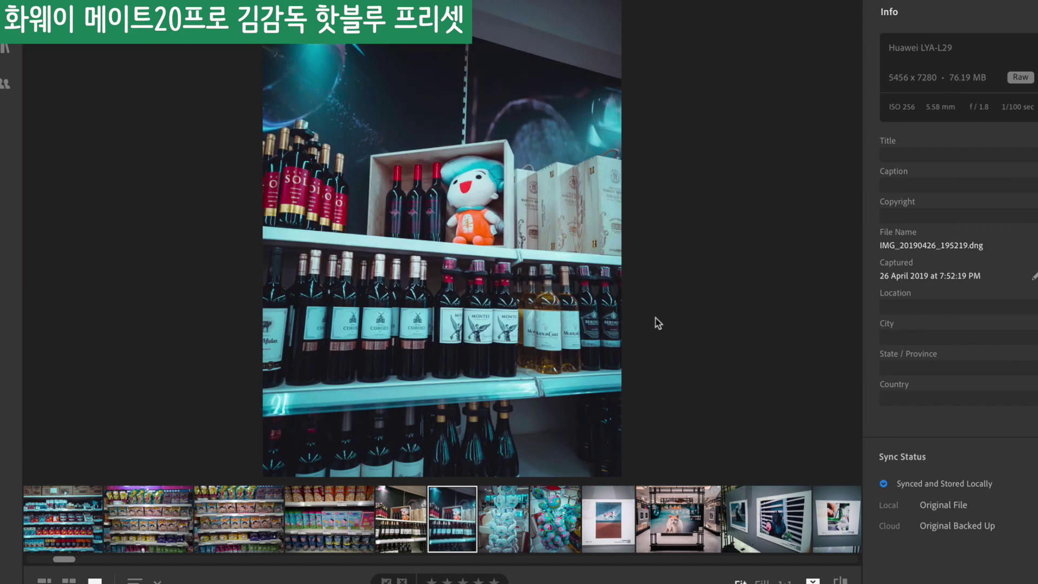
click(433, 290)
click(432, 290)
Paste the copied edit settings onto the cat snack bags photo IMG_20190426_195629.dng.
scroll(527, 518, down, 5)
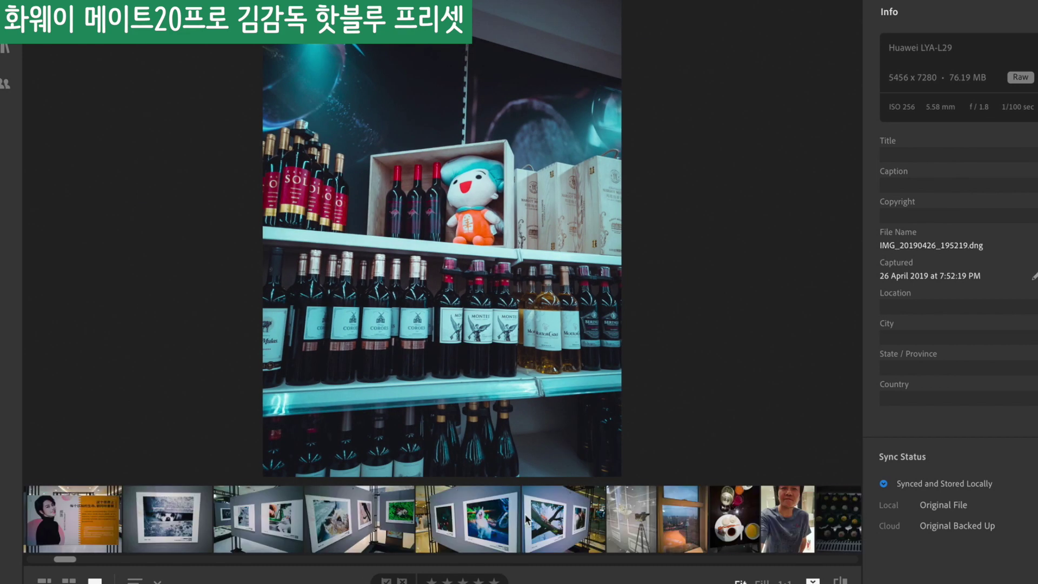
scroll(527, 517, up, 5)
click(221, 532)
key(ctrl+v)
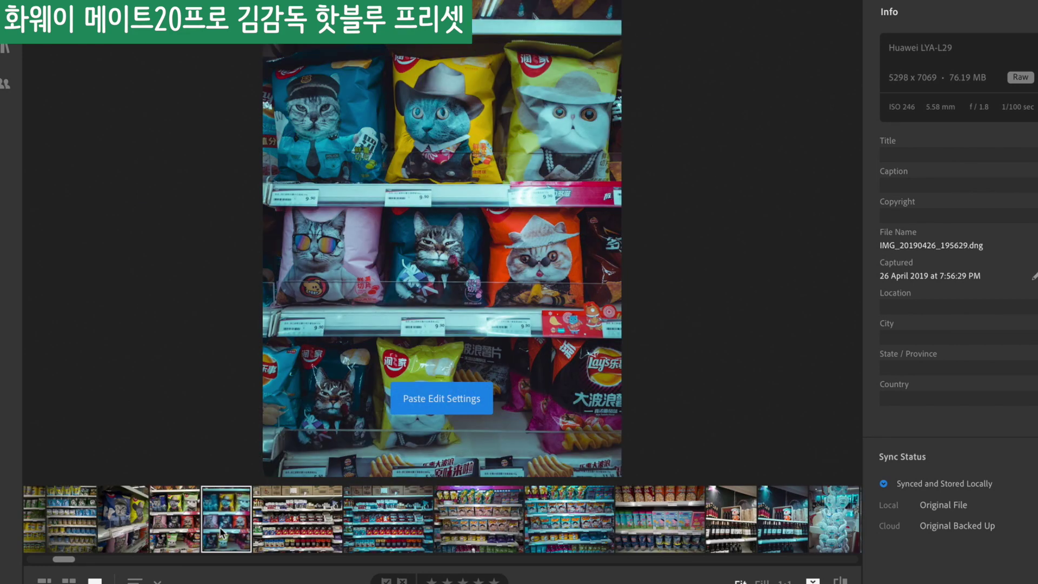
Paste the copied edit settings onto the night street photos DJI_20190425_194014.jpg, DJI_20190425_194020.jpg and DJI_20190425_194030.jpg.
scroll(240, 527, down, 2)
click(409, 530)
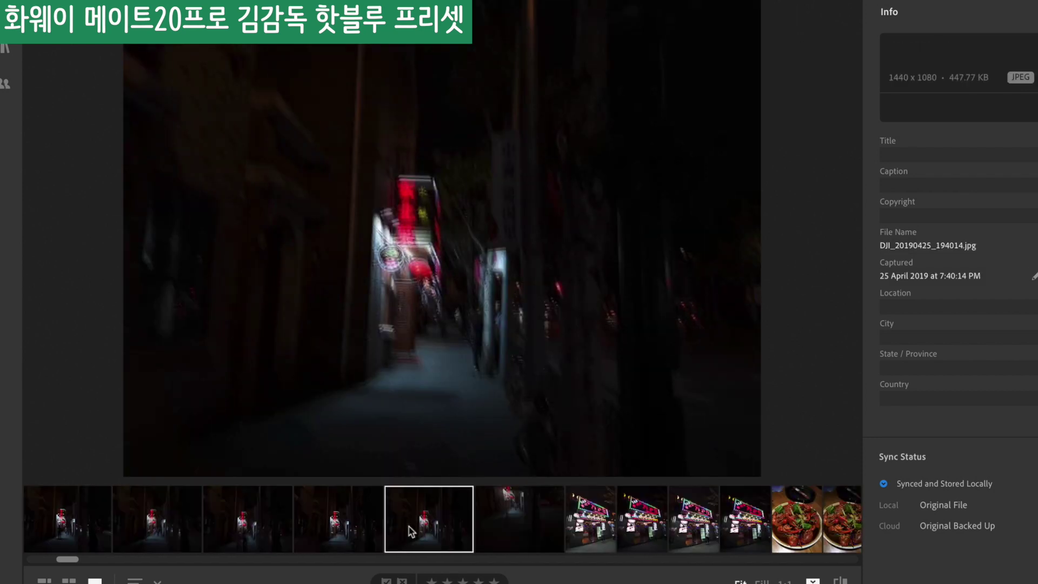
key(ctrl+v)
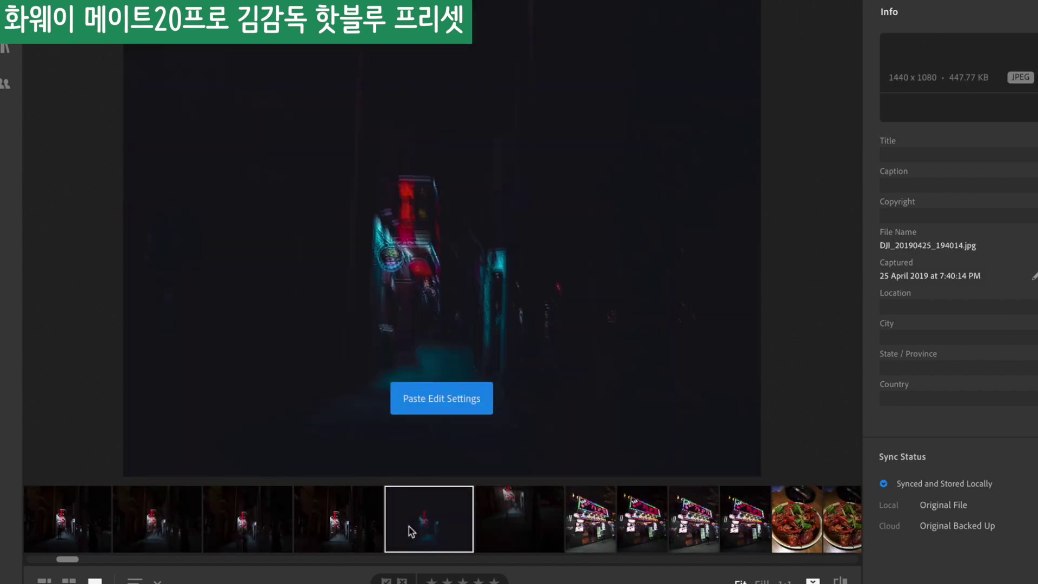
scroll(410, 531, up, 2)
click(537, 529)
key(ctrl+v)
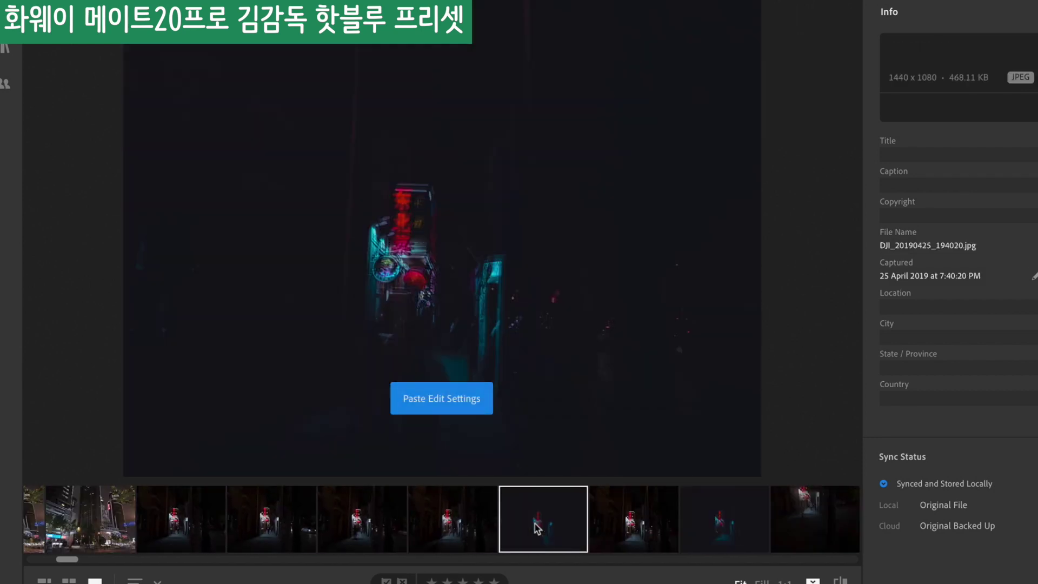
click(438, 534)
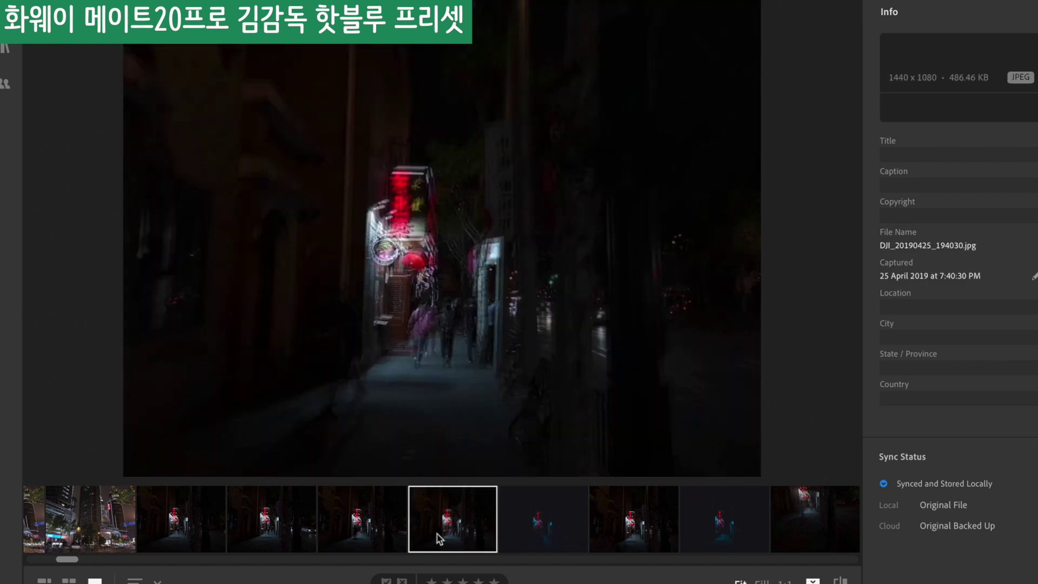
key(ctrl+v)
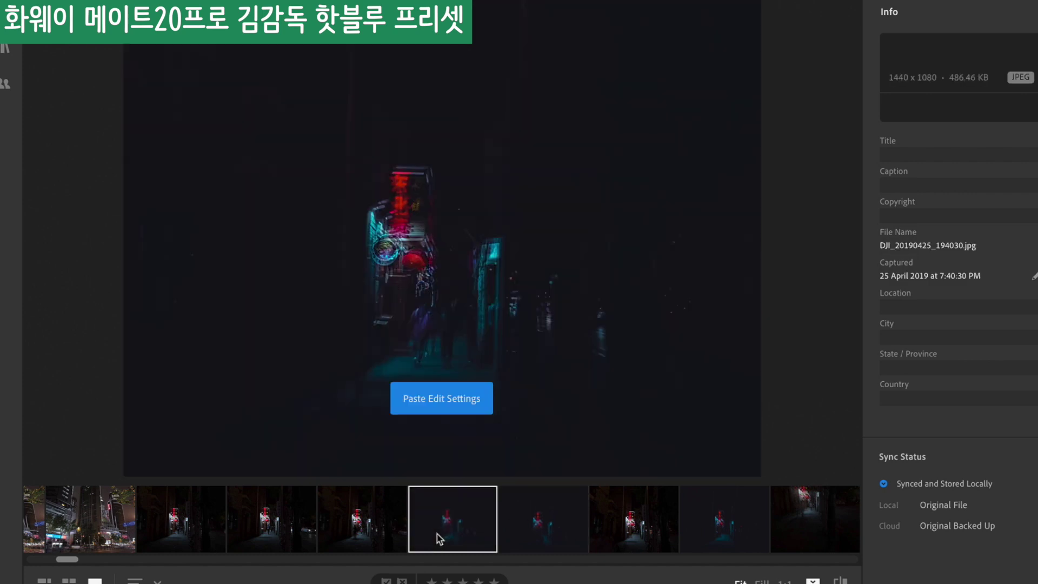
Paste the copied edit settings onto the billboard street photo IMG_20190425_174339.dng and another photo further along the filmstrip.
key(e)
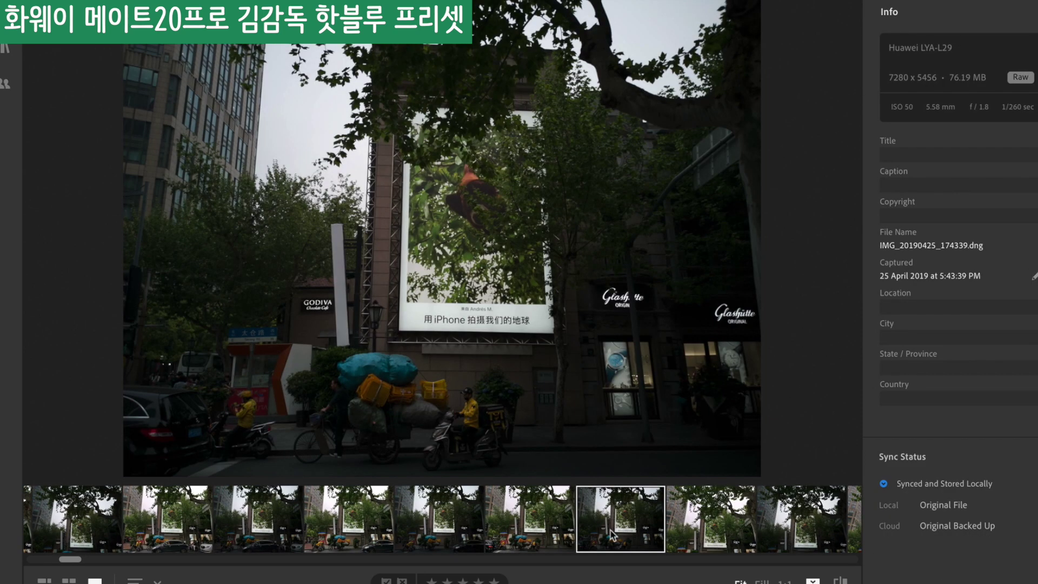
key(ctrl+v)
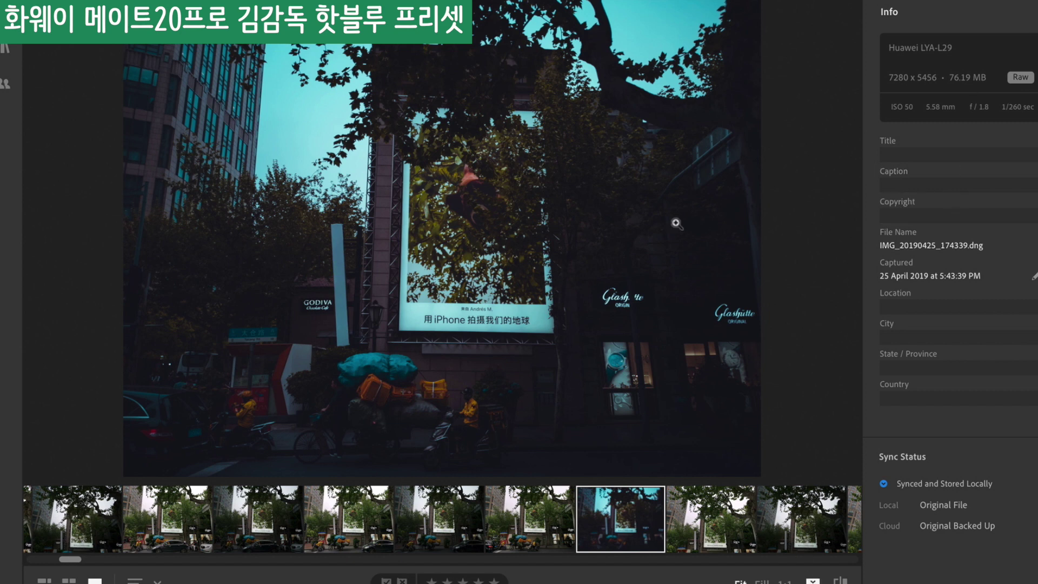
scroll(110, 519, down, 5)
click(109, 533)
key(ctrl+v)
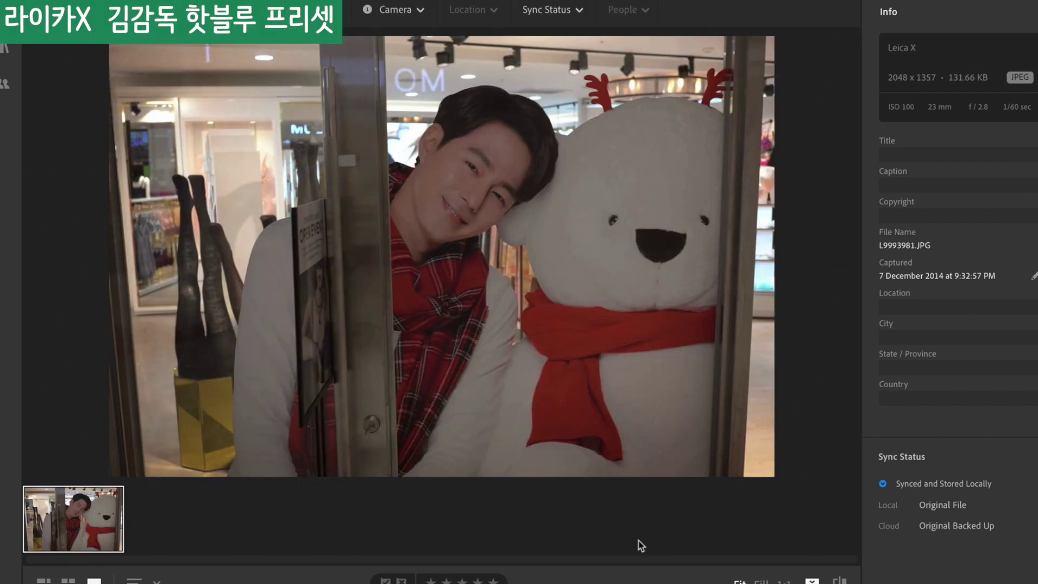
Paste the copied edit settings onto the Leica X photo L9993981.JPG and the Olympus E-P5 baseball photos PA200231.ORF and PA200220.ORF.
key(ctrl+v)
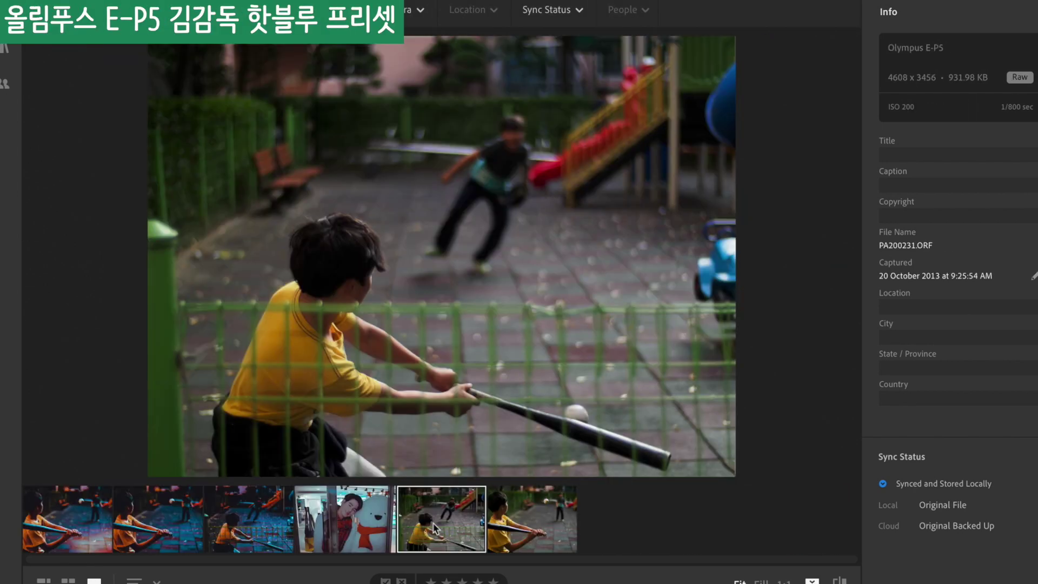
key(ctrl+v)
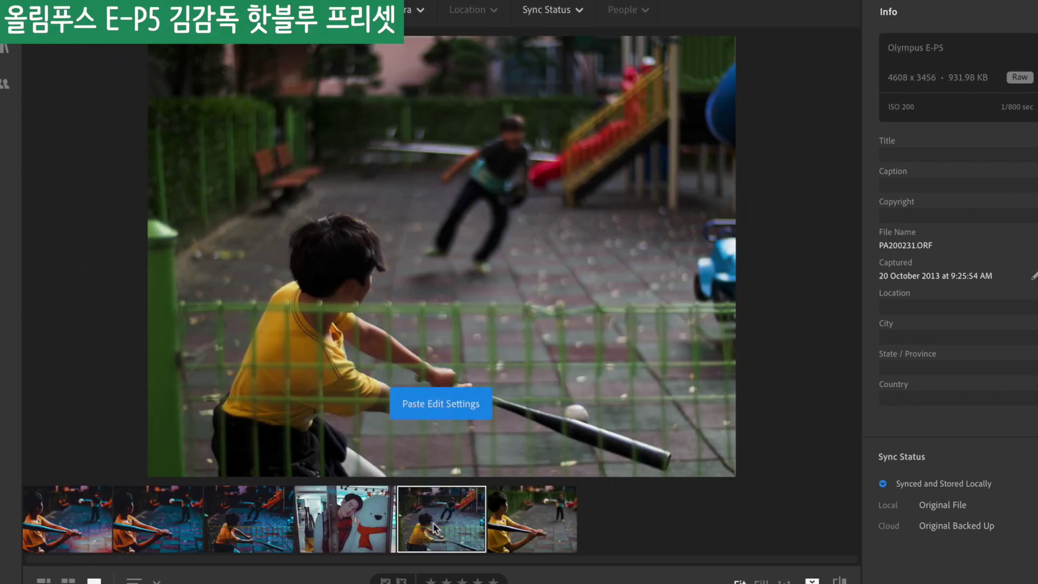
click(527, 534)
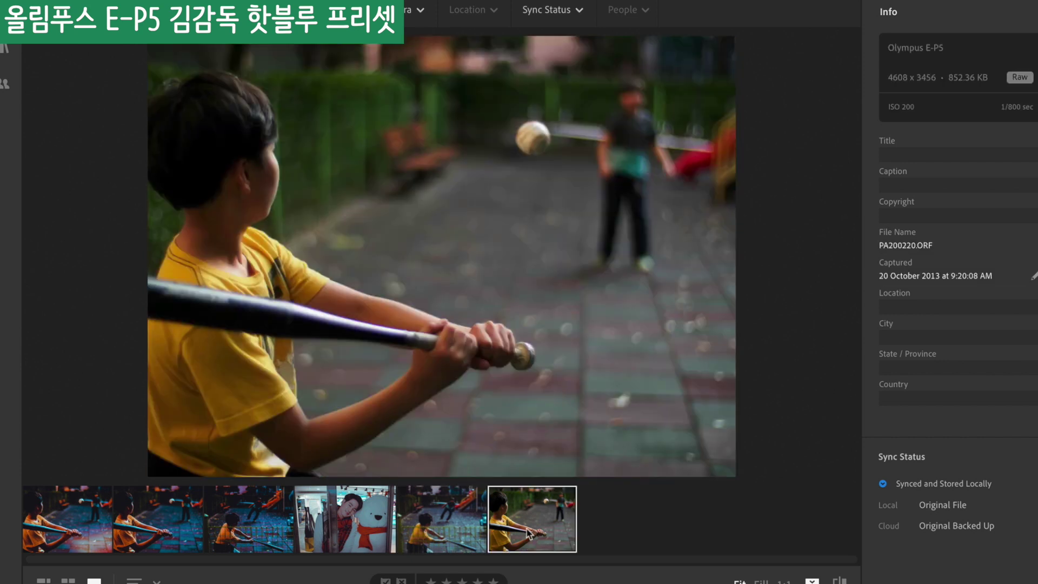
key(ctrl+v)
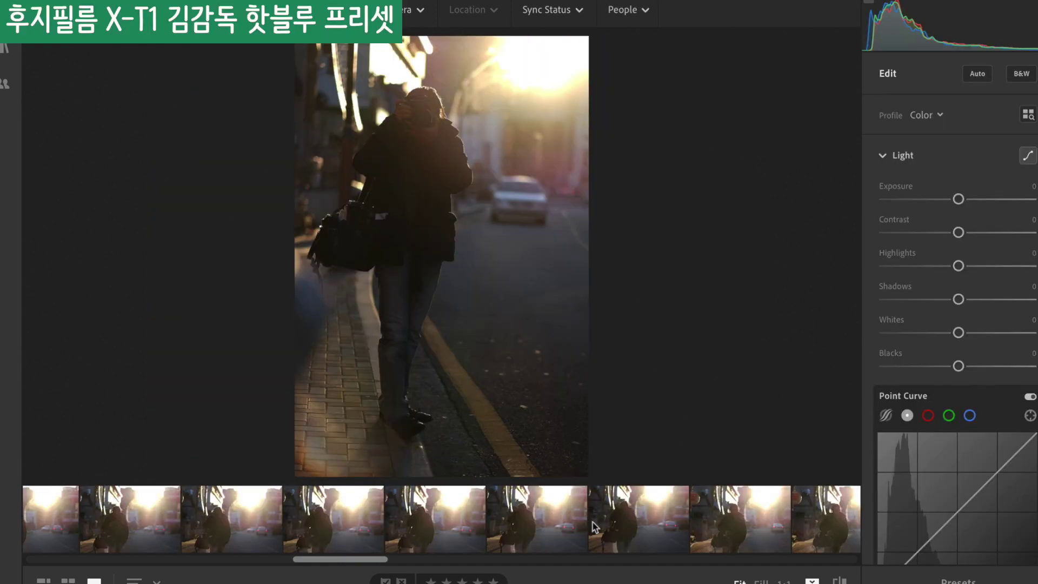
Paste the copied edit settings onto the backlit street photographer photo, then raise its Highlights and Exposure.
key(ctrl+v)
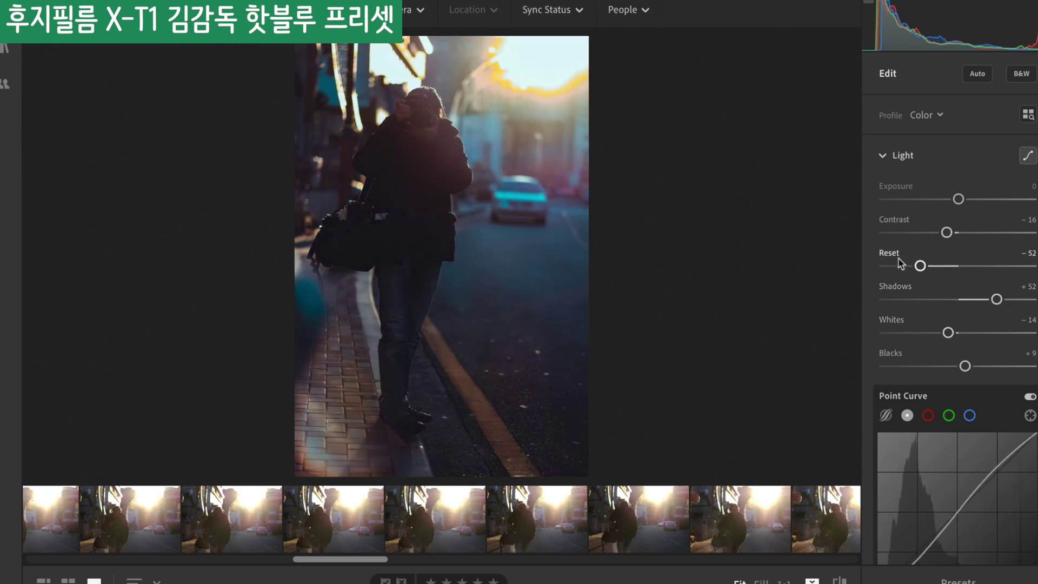
drag(919, 266, 951, 272)
mouse_move(958, 199)
mouse_down()
mouse_move(975, 200)
mouse_move(960, 210)
mouse_move(968, 204)
mouse_up()
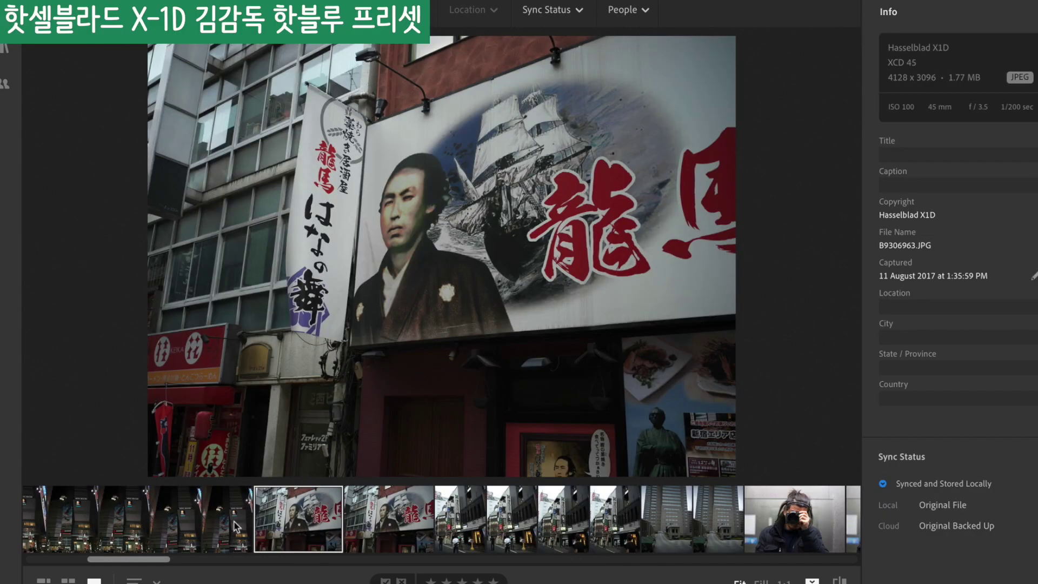
Paste the copied edit settings onto the Hasselblad X1D photos B9307113-2.JPG of the hotel and B9307200.JPG of the parking lot.
click(231, 527)
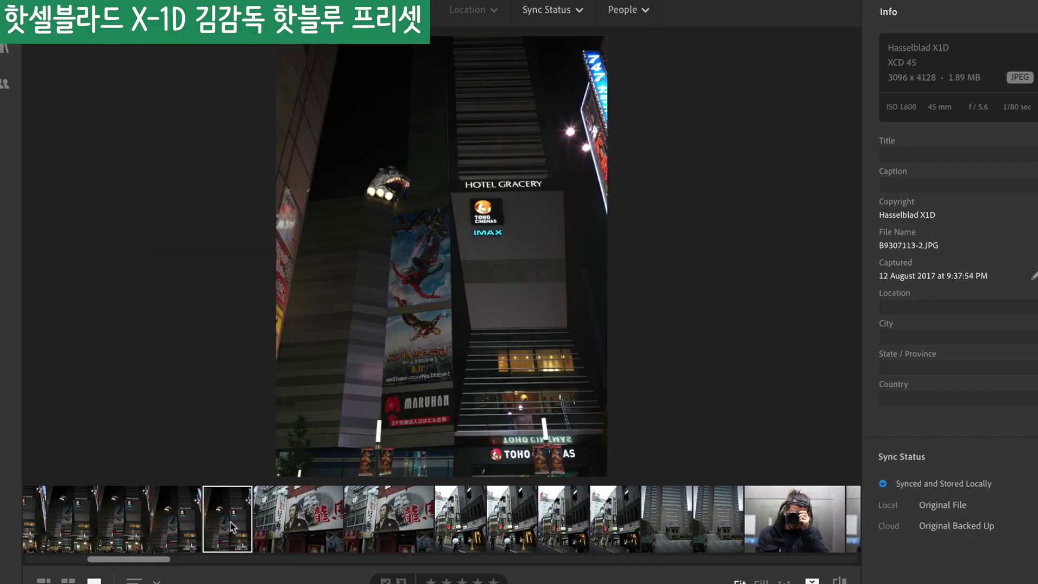
key(ctrl+shift+v)
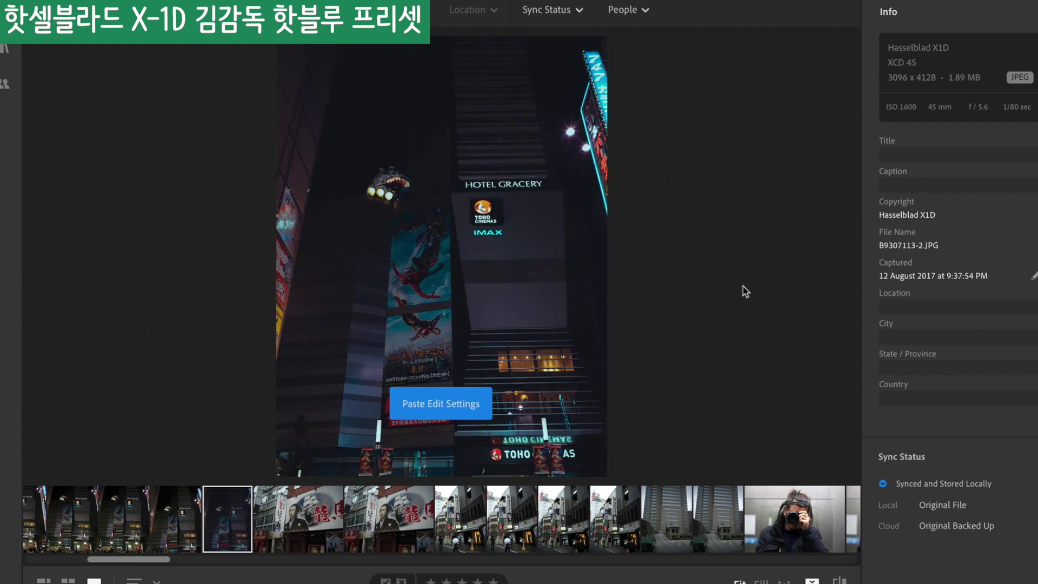
click(373, 334)
click(755, 330)
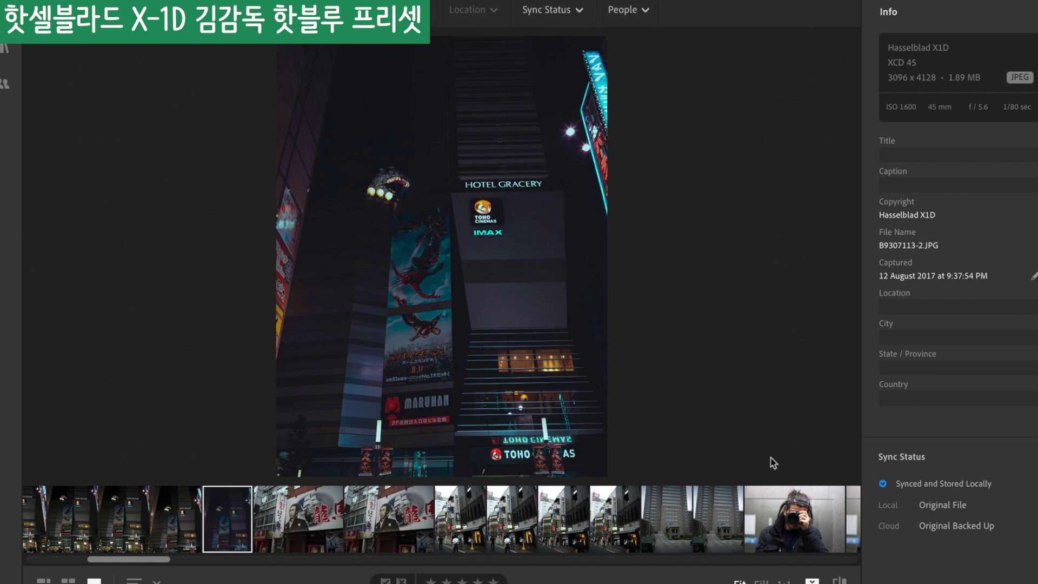
key(Home)
key(ctrl+v)
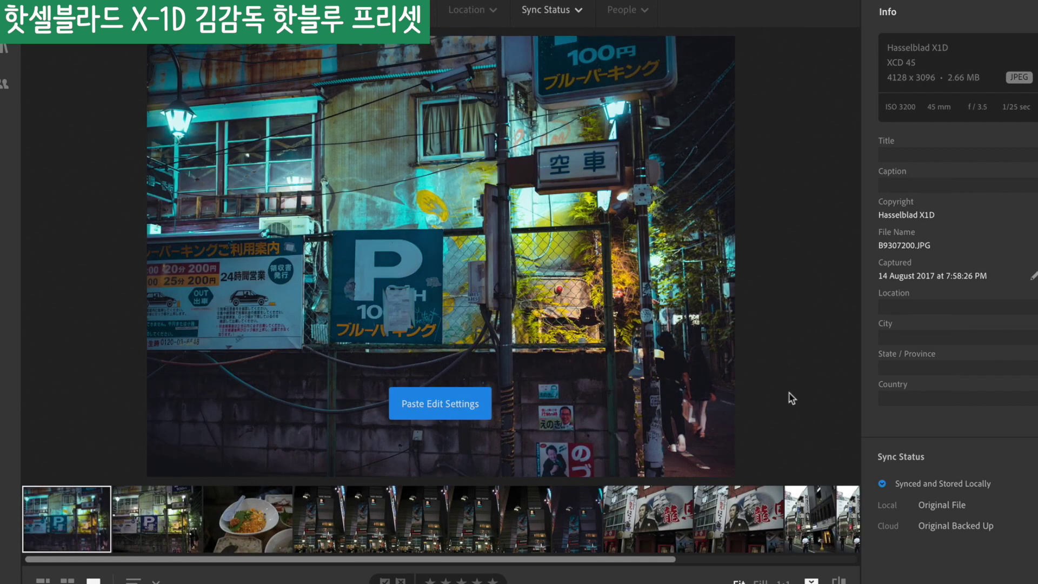
Filter the photos by the RICOH GR camera and paste the copied edit settings onto the toy figures photo IMG_0083.JPG.
scroll(593, 529, down, 10)
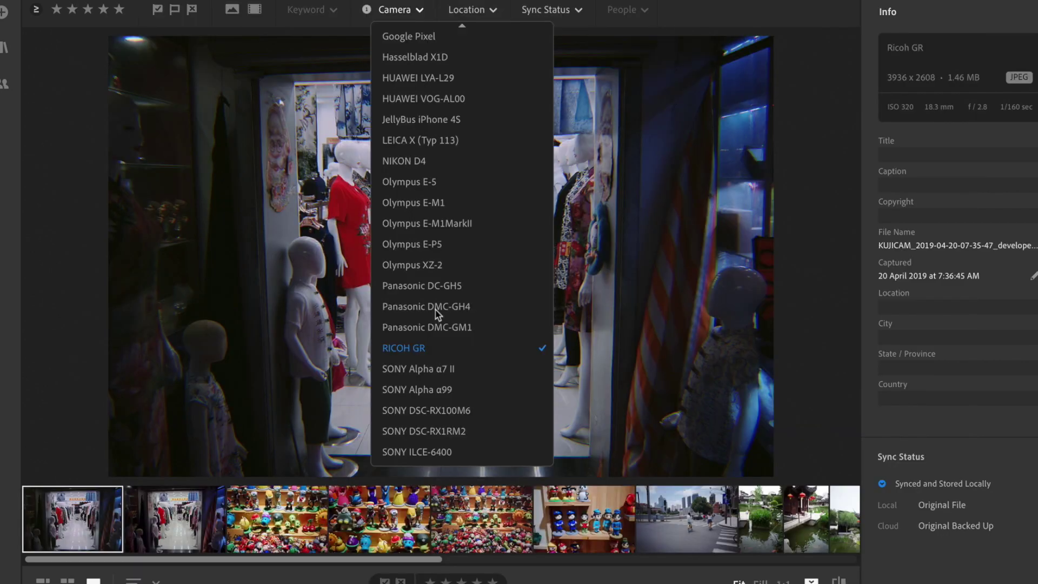
click(406, 348)
click(481, 530)
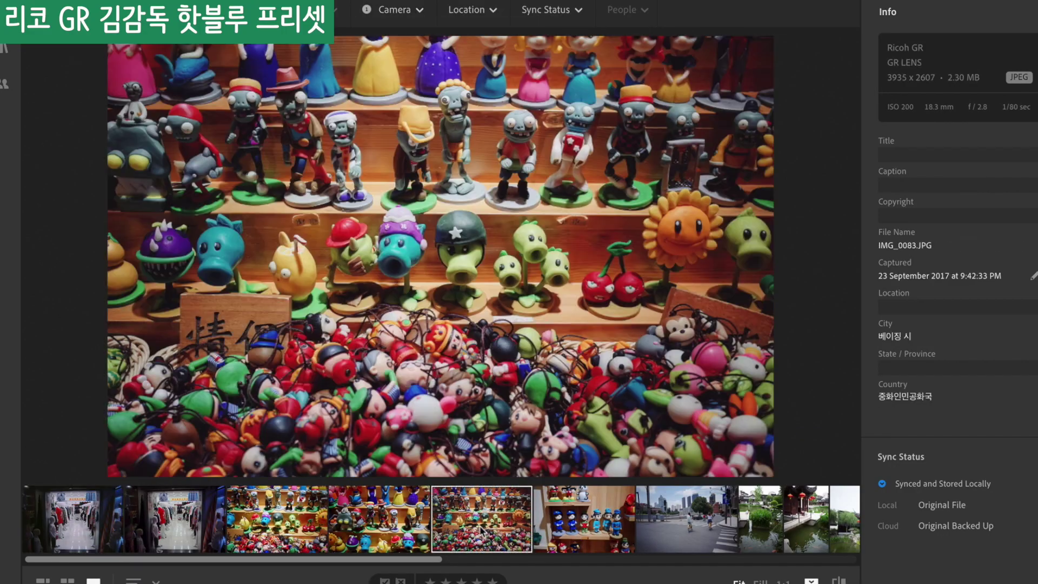
key(ctrl+v)
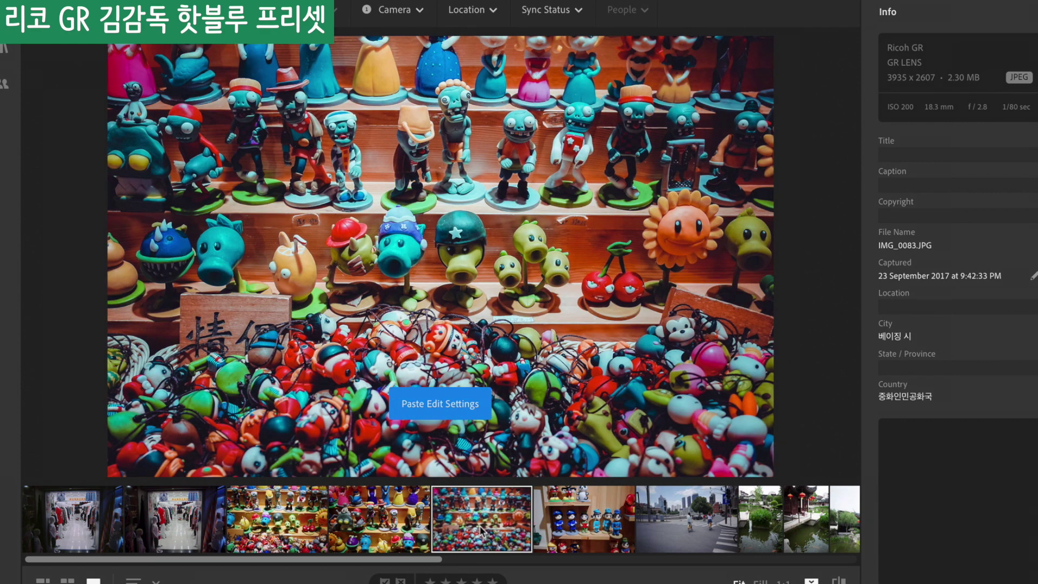
scroll(493, 535, down, 5)
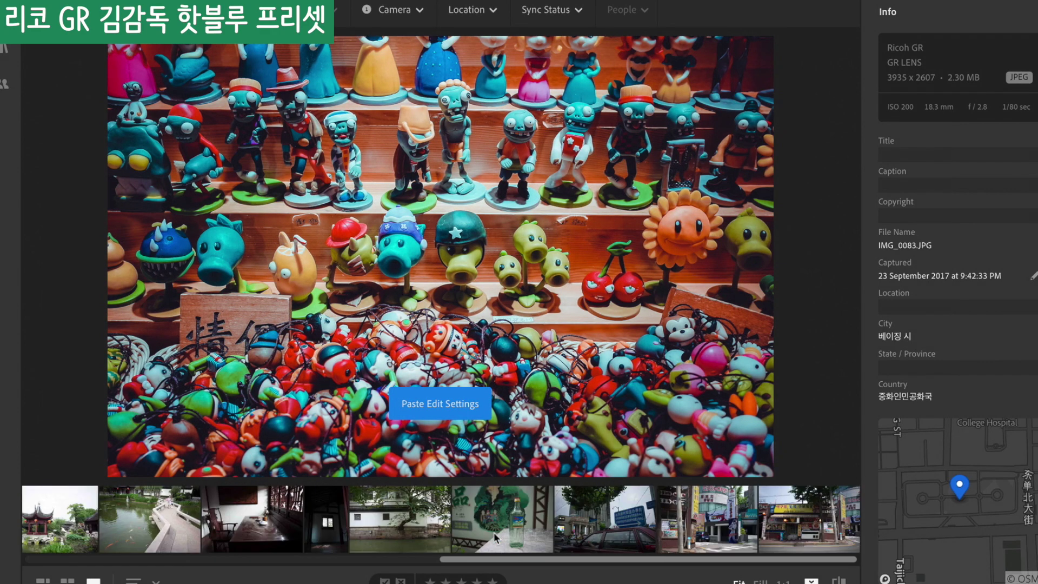
Paste the copied edit settings onto the Ricoh GR photos of the glass bottle, the wooden desk interior and the seafood restaurant street.
click(501, 531)
key(ctrl+v)
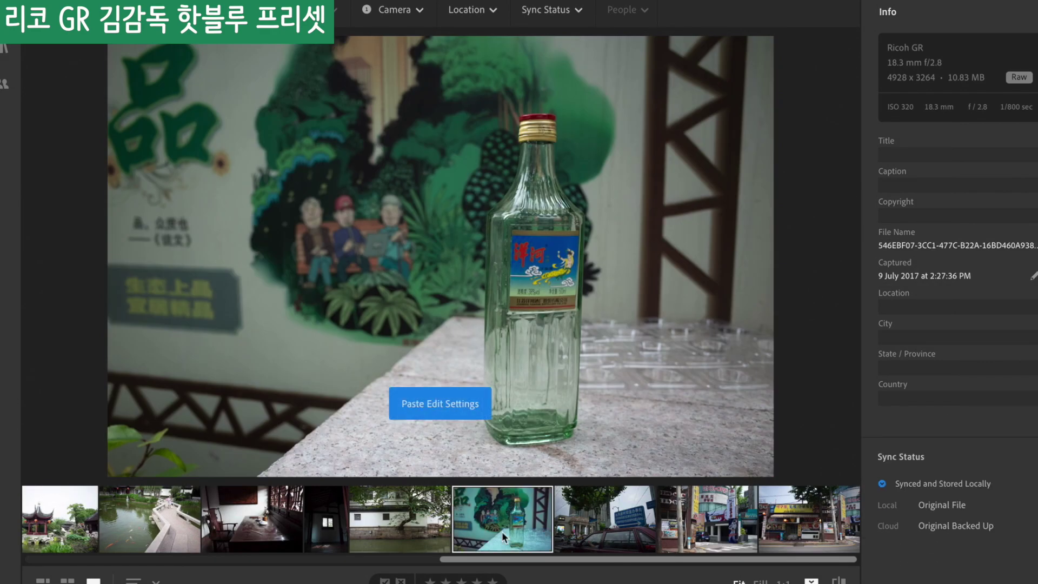
click(251, 527)
key(ctrl+v)
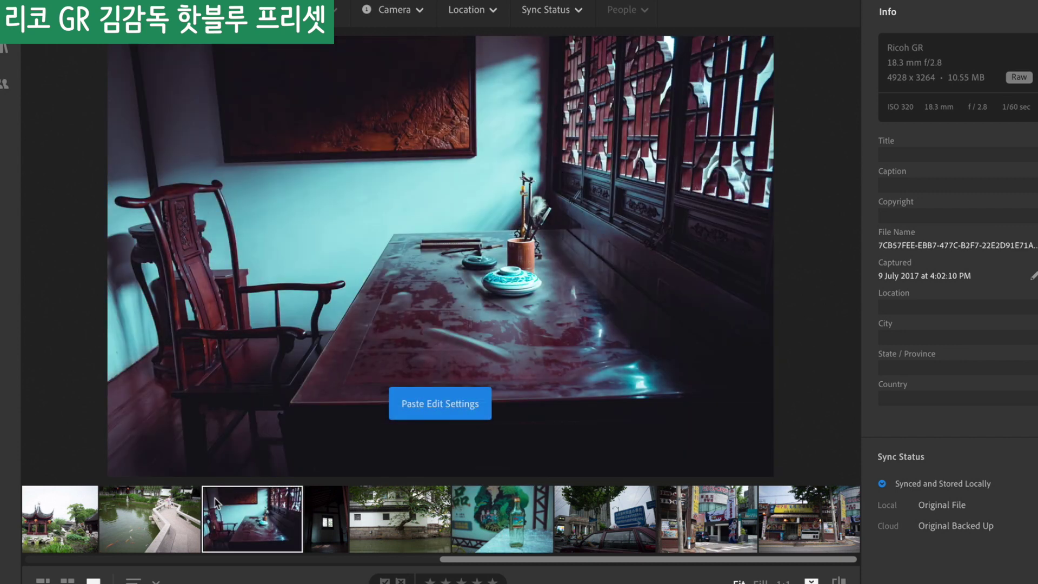
click(783, 532)
key(ctrl+v)
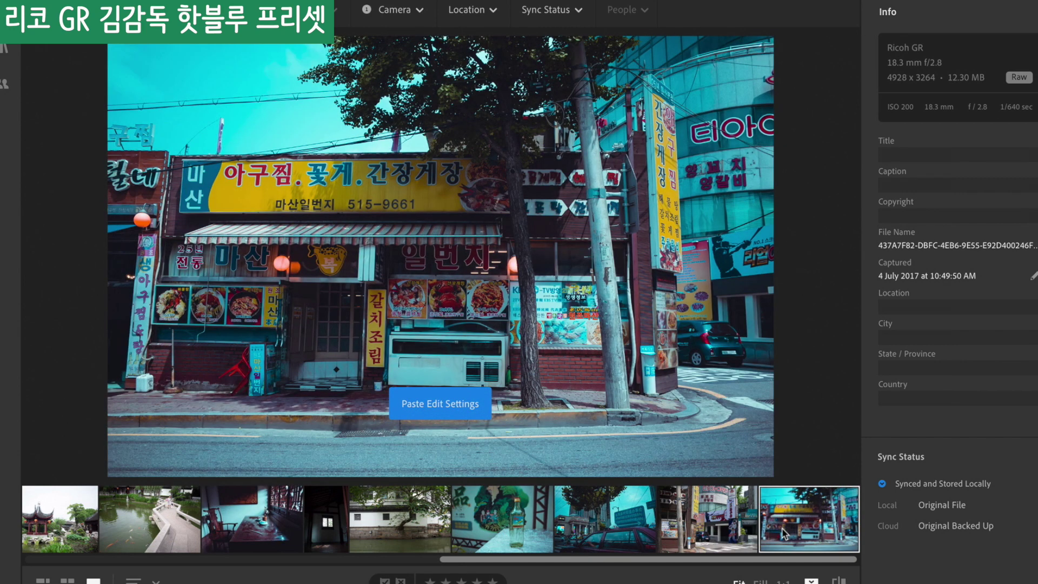
Shift the Color Mixer's blue hue to +28 on the seafood restaurant photo using targeted adjustment directly on the sky and building.
key(e)
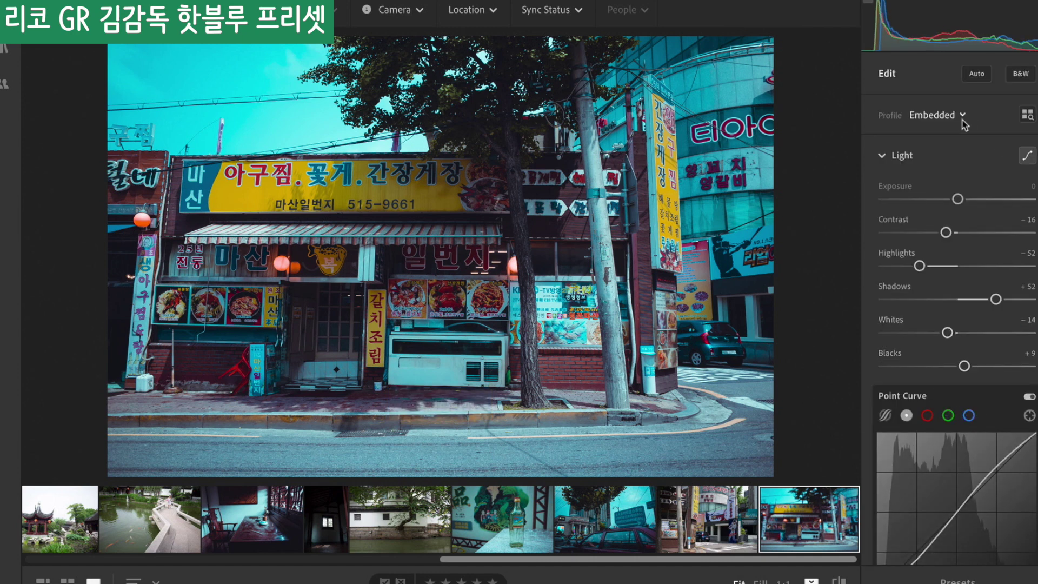
scroll(963, 124, down, 10)
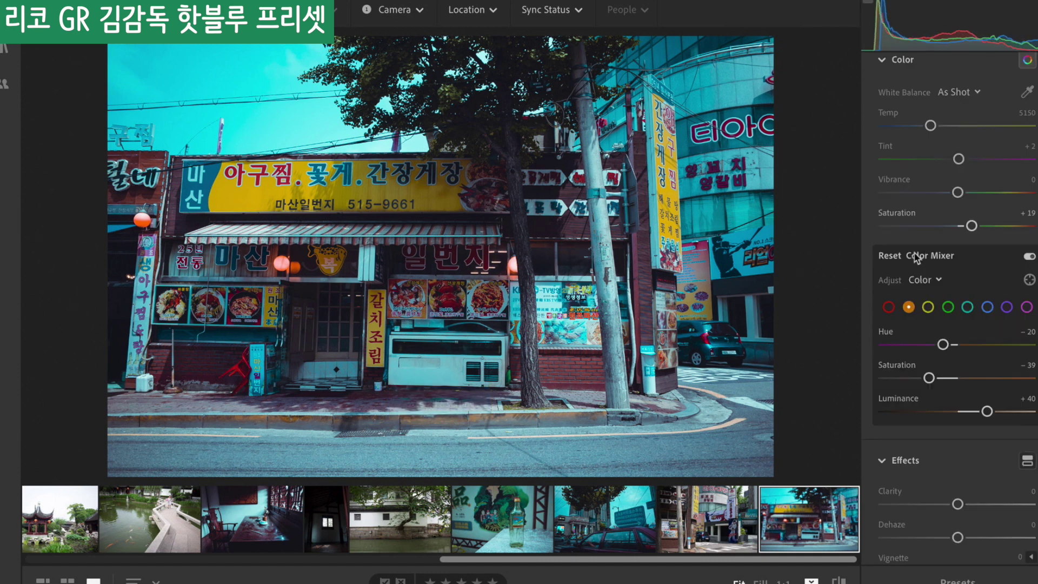
click(1029, 281)
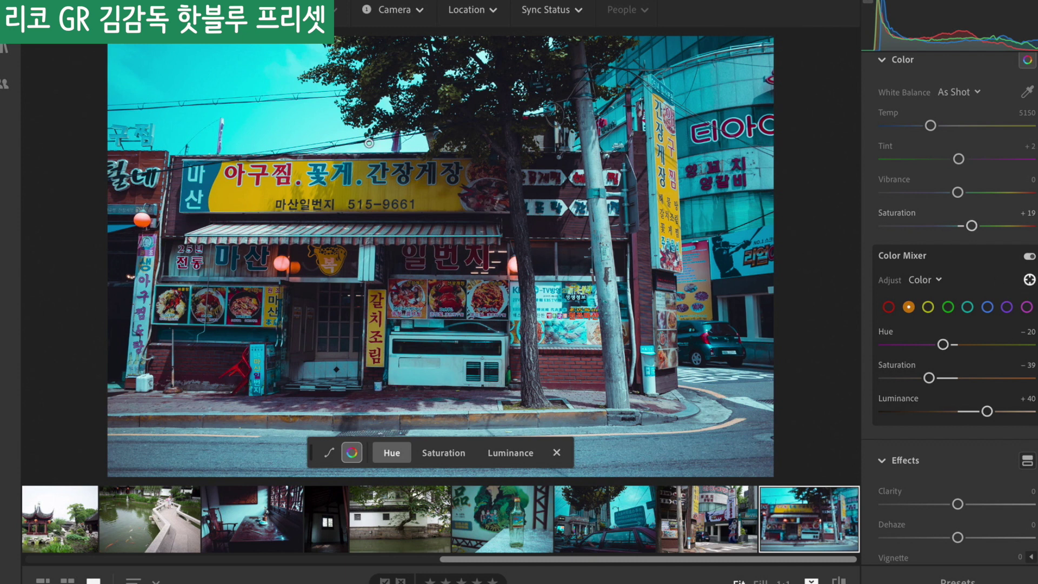
drag(271, 87, 227, 66)
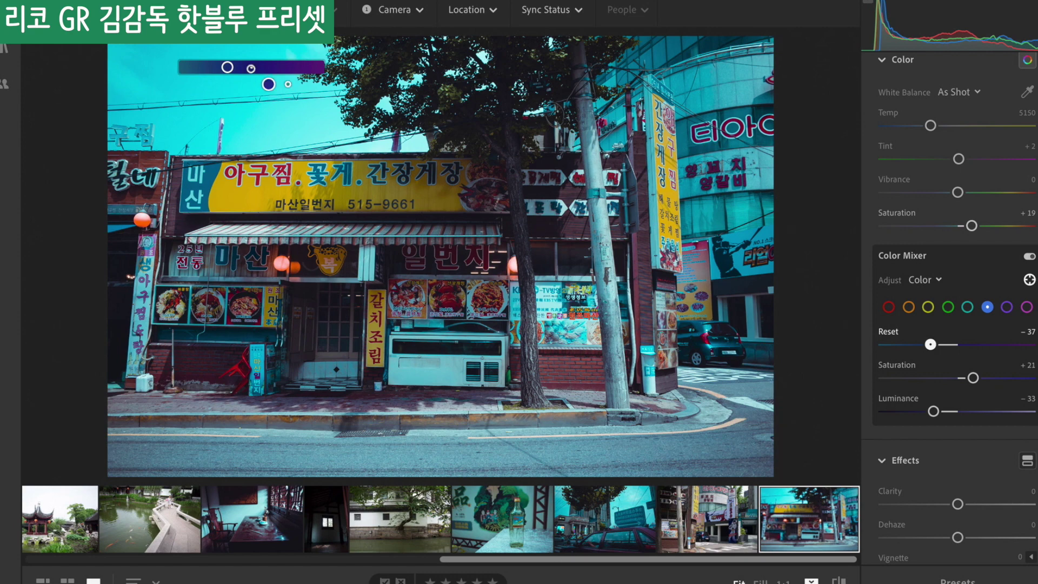
drag(268, 84, 248, 66)
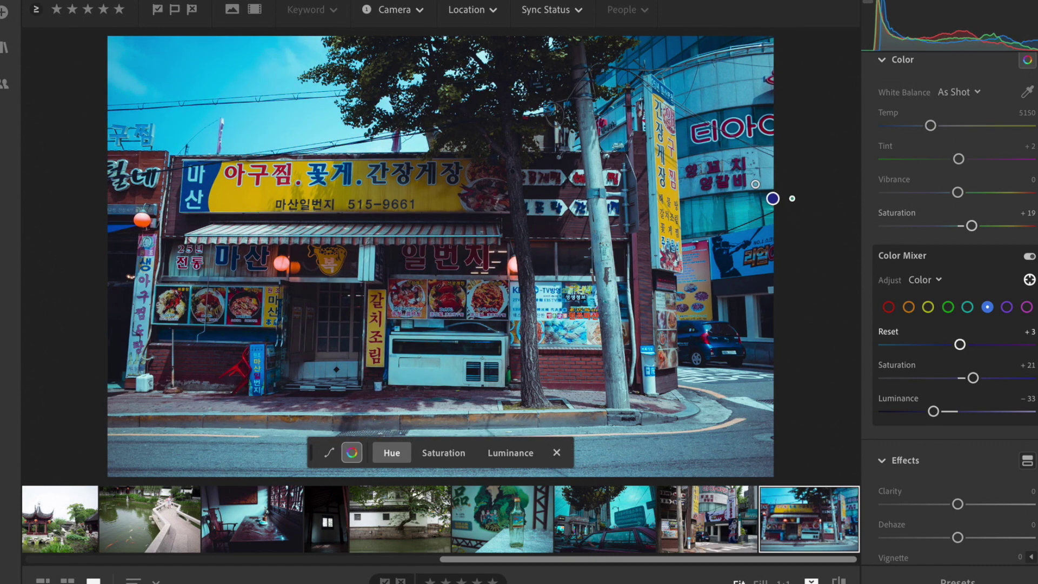
mouse_move(734, 95)
mouse_down()
mouse_move(711, 93)
mouse_move(749, 96)
mouse_up()
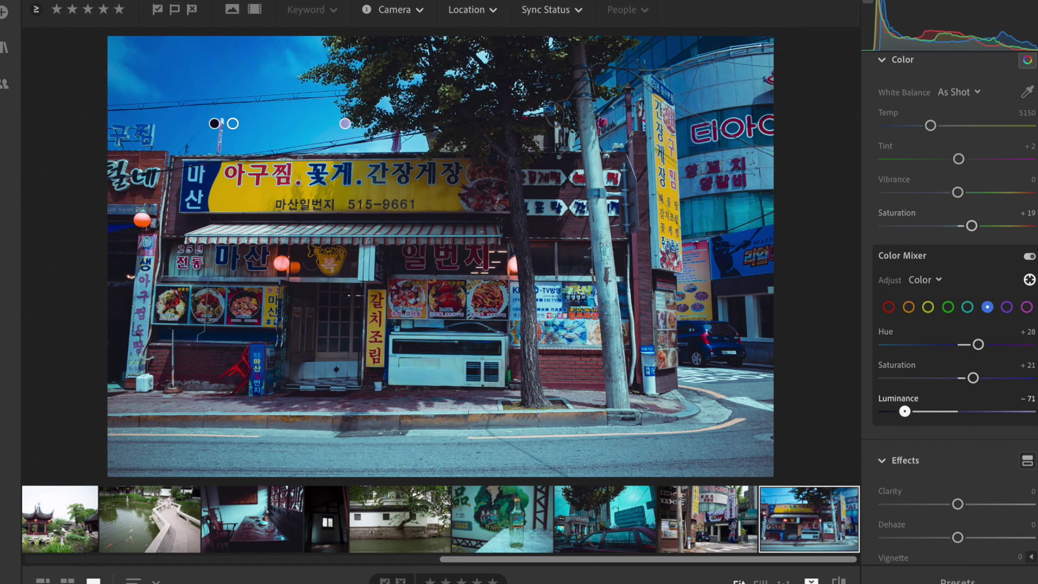
Adjust the sky's luminance and saturation directly on the restaurant photo, then adjust the saturation of the brick wall area.
drag(217, 121, 218, 126)
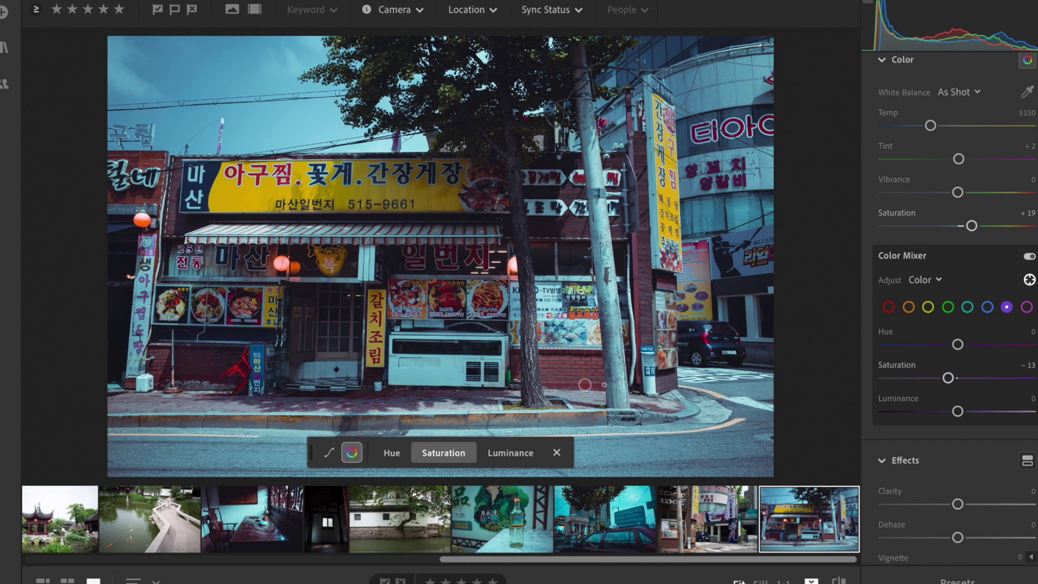
drag(503, 367, 633, 368)
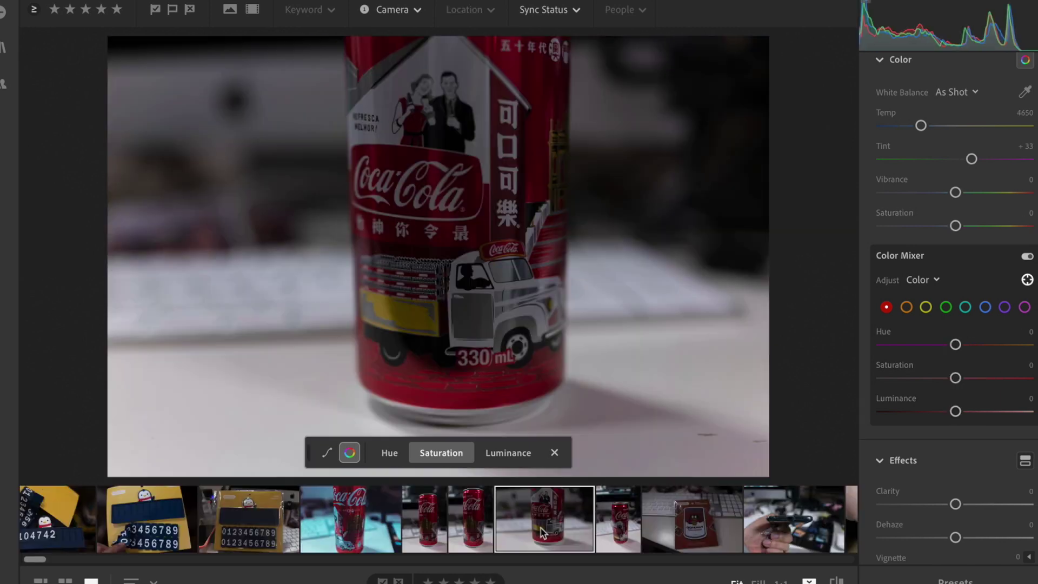
Paste the copied edit settings onto the Coca-Cola can photo and the cloudy harbour photo, then leave targeted adjustment to inspect the harbour closely.
scroll(540, 530, down, 5)
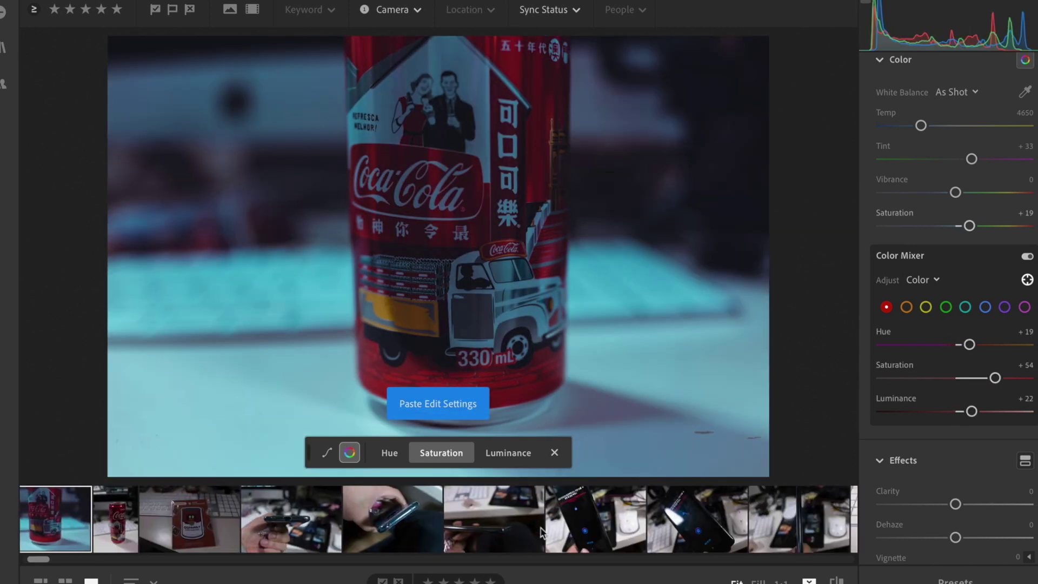
scroll(541, 532, down, 5)
scroll(378, 530, down, 5)
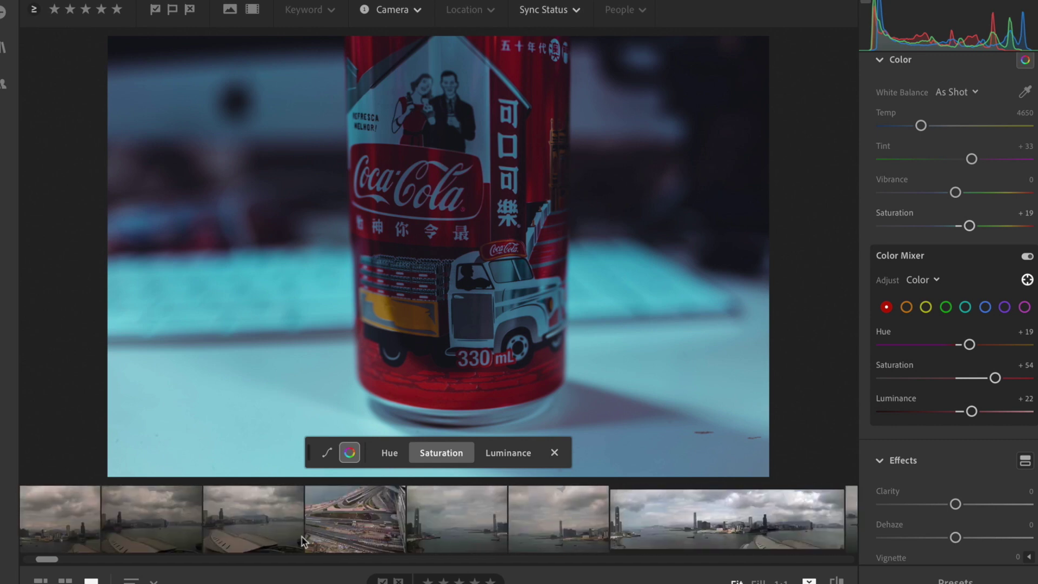
click(267, 532)
key(ctrl+v)
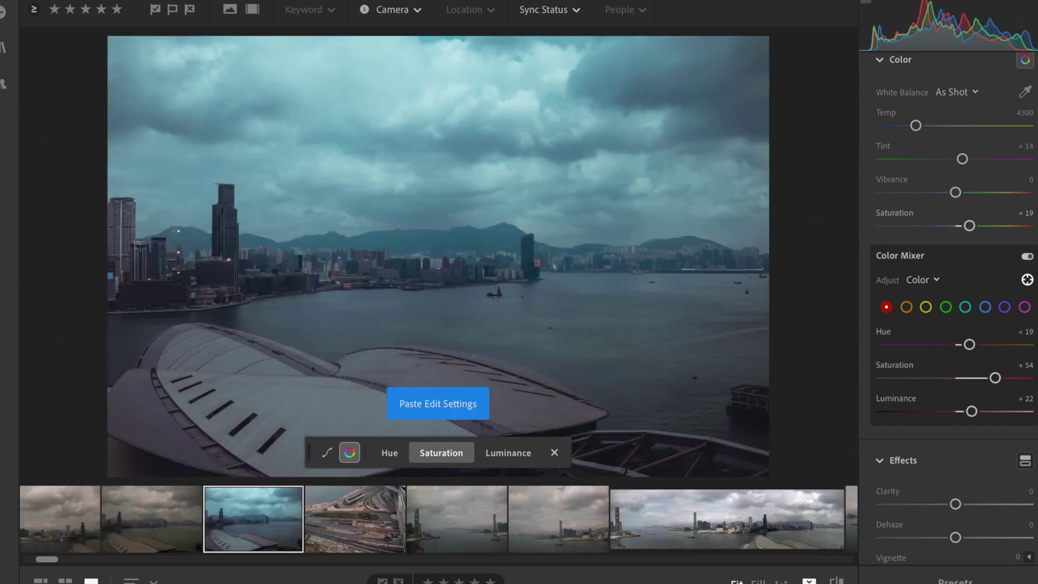
click(554, 453)
click(514, 284)
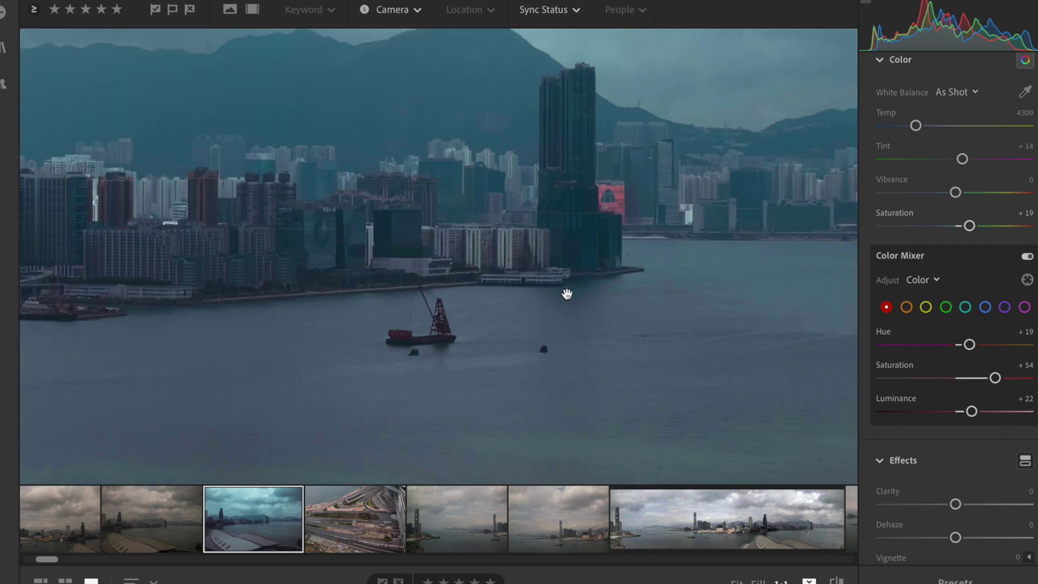